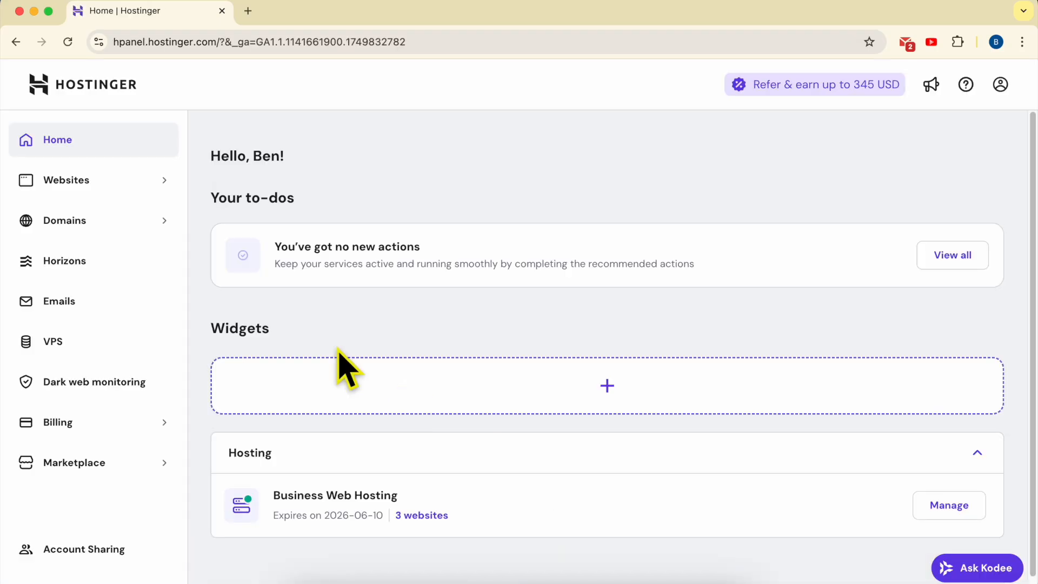
# Open the benstutorial.com website for editing from the list of hosted websites.
pyautogui.click(121, 183)
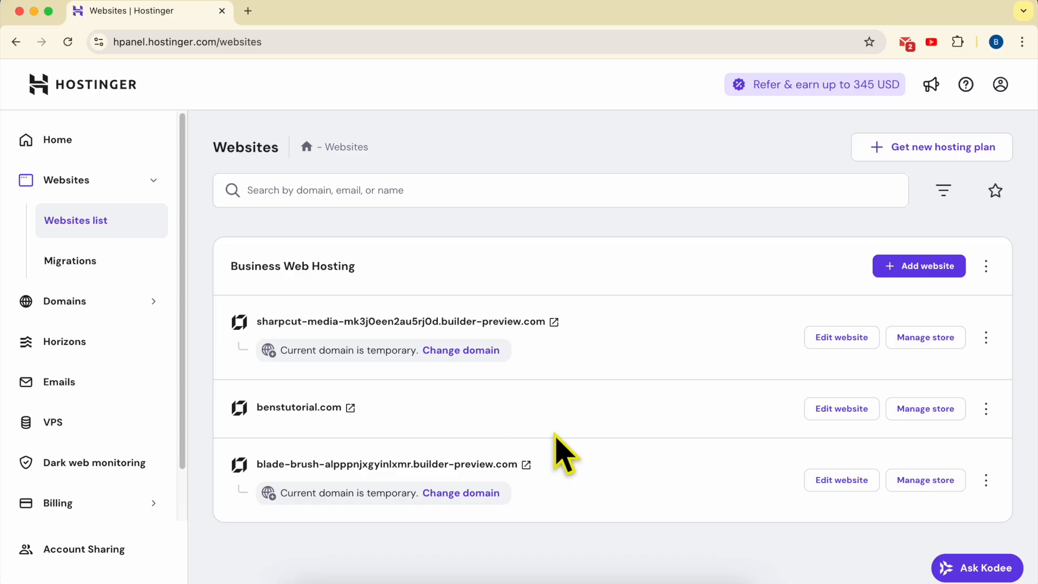
pyautogui.doubleClick(566, 412)
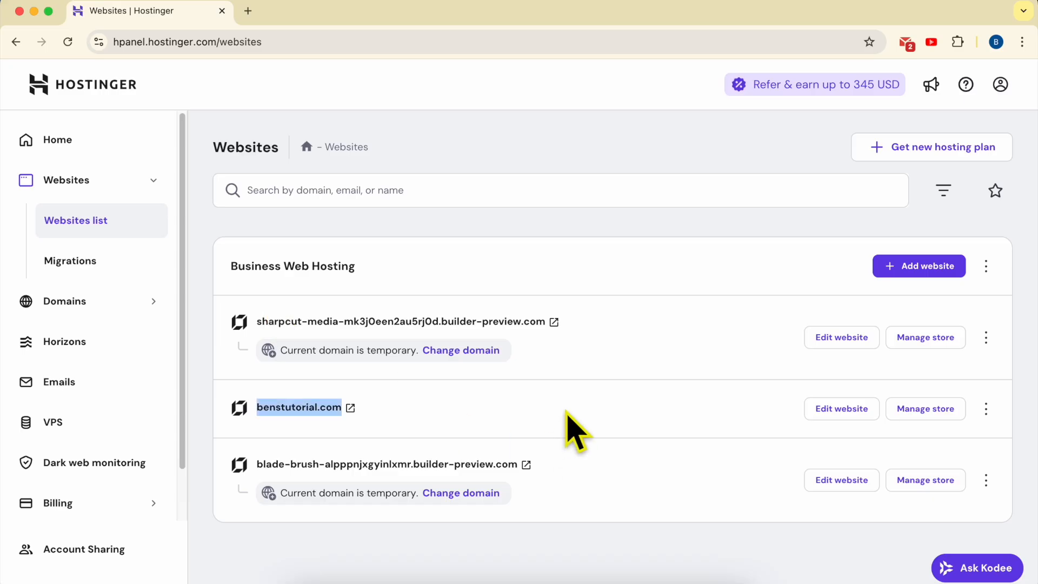
pyautogui.click(842, 409)
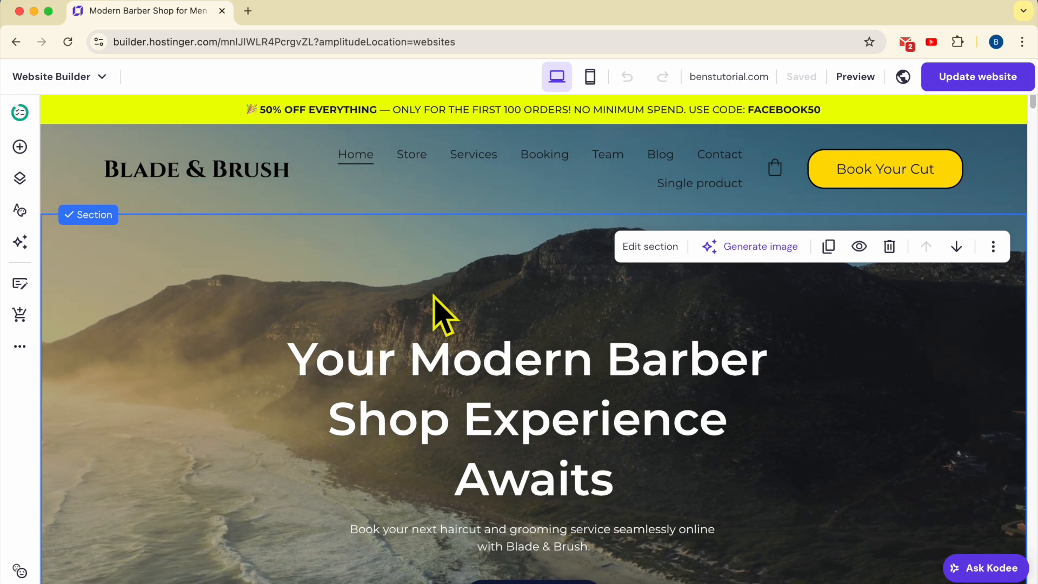
# Add a blank section to the home page directly above the Frequently asked questions section.
pyautogui.scroll(-15, 433, 295)
pyautogui.scroll(-10, 433, 293)
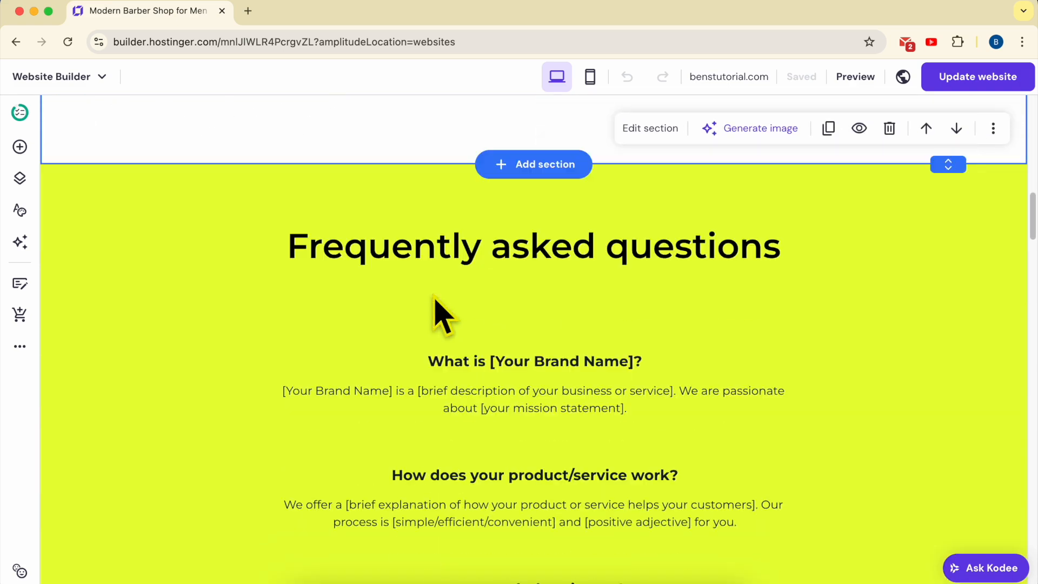
pyautogui.scroll(2, 476, 292)
pyautogui.click(535, 241)
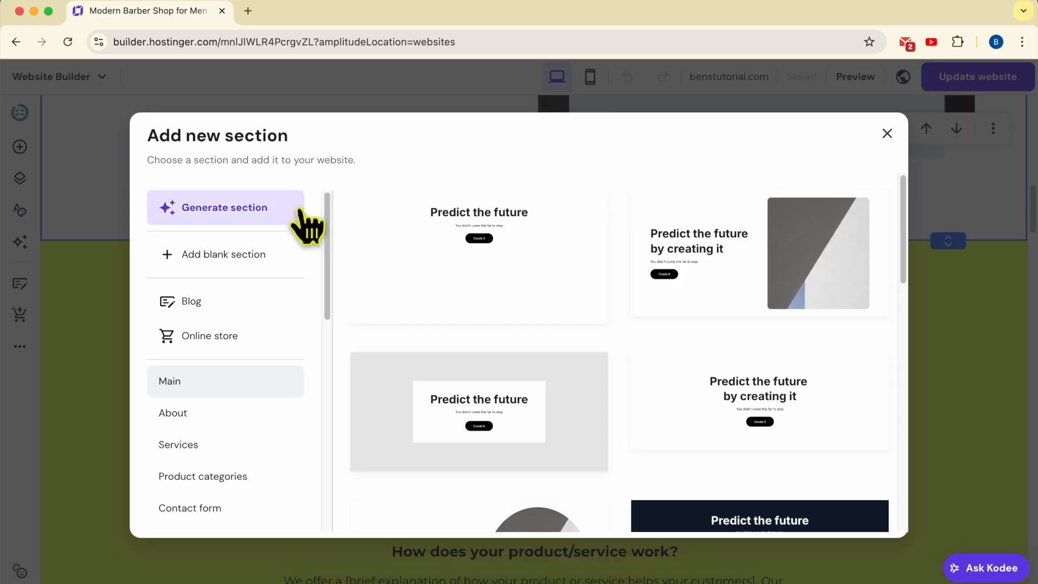
pyautogui.click(250, 265)
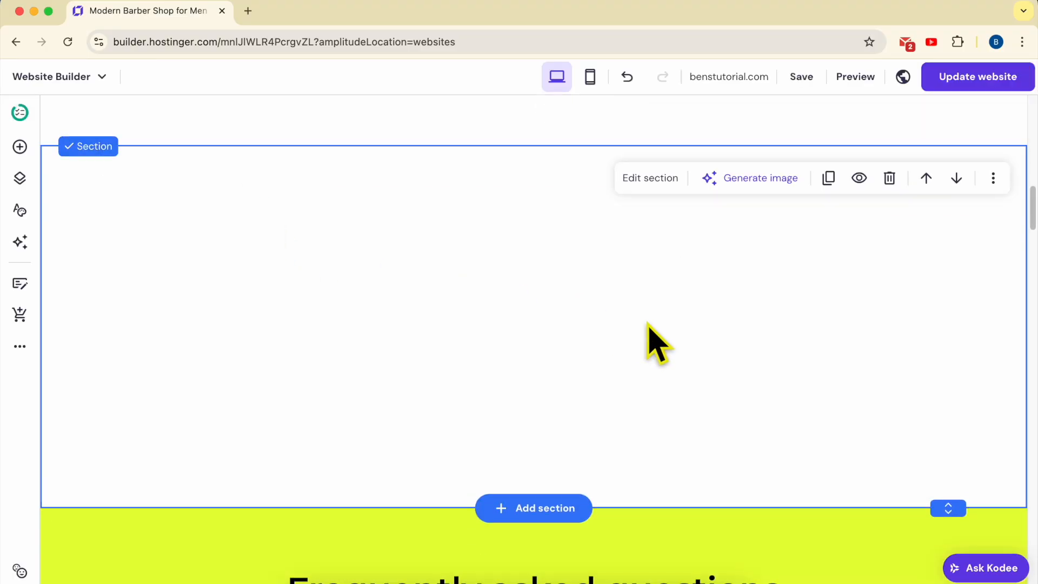
# Place a button element in the blank section and resize it into a wide, low rectangle.
pyautogui.click(20, 147)
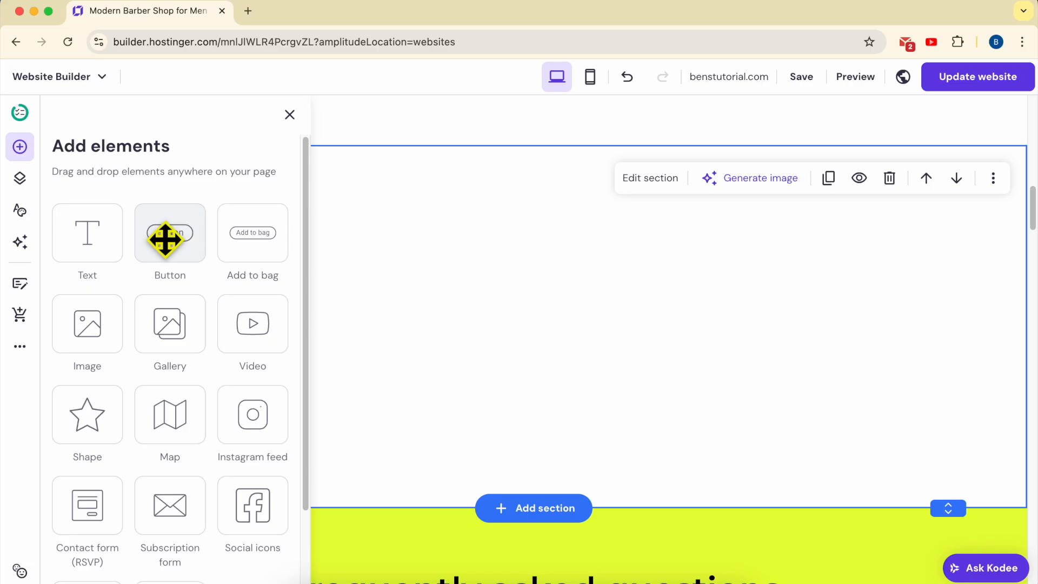
pyautogui.moveTo(165, 238); pyautogui.dragTo(491, 255)
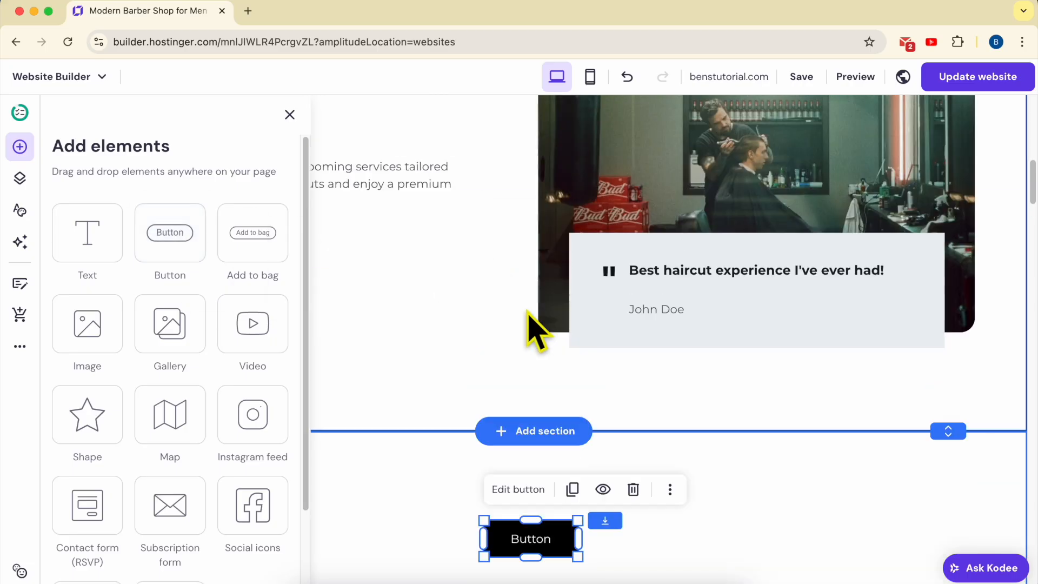
pyautogui.scroll(-3, 606, 460)
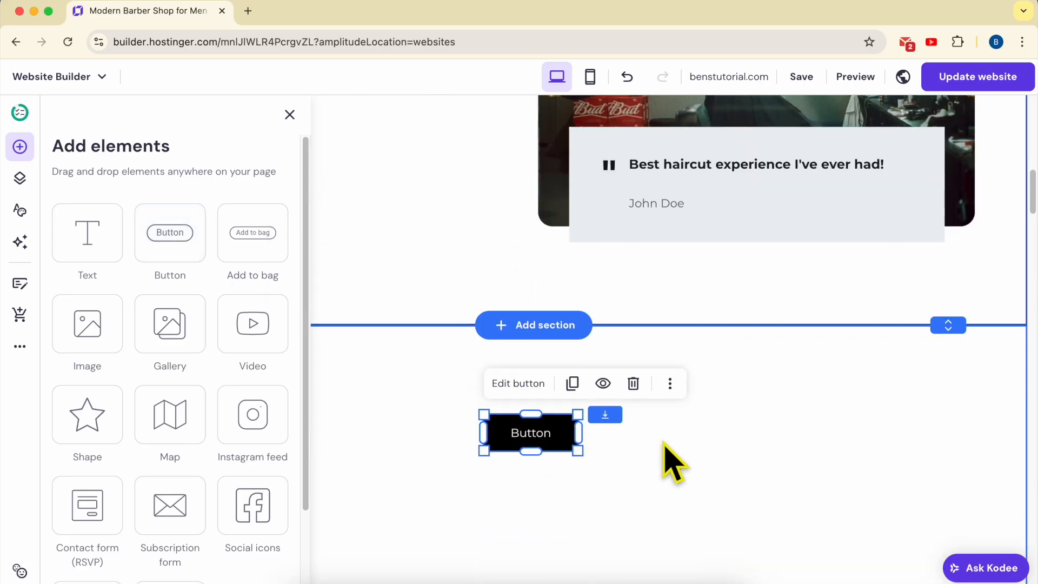
pyautogui.click(643, 476)
pyautogui.moveTo(552, 453)
pyautogui.mouseDown()
pyautogui.moveTo(418, 458)
pyautogui.moveTo(549, 459)
pyautogui.mouseUp()
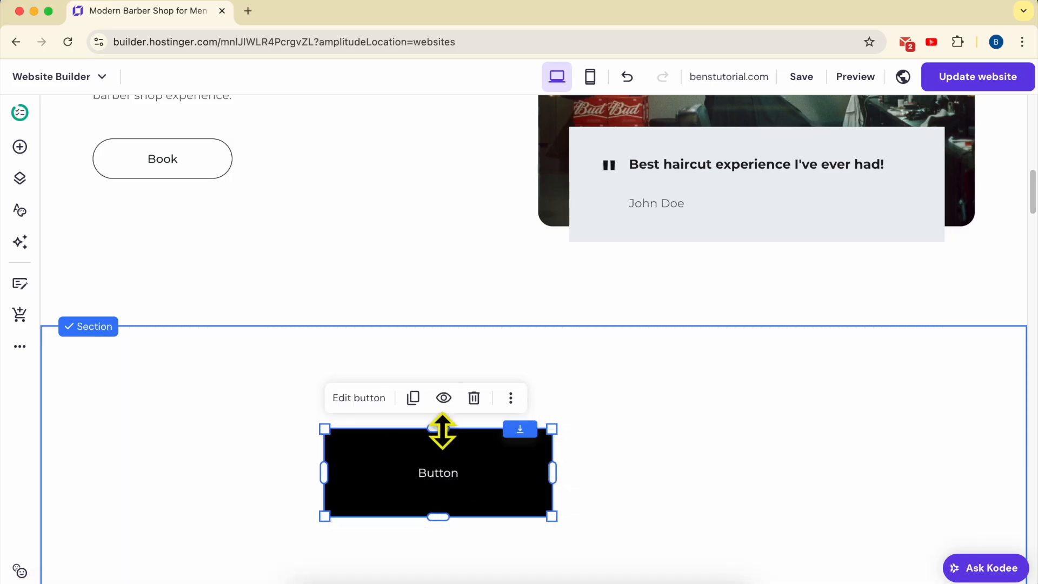
pyautogui.moveTo(440, 431); pyautogui.dragTo(438, 470)
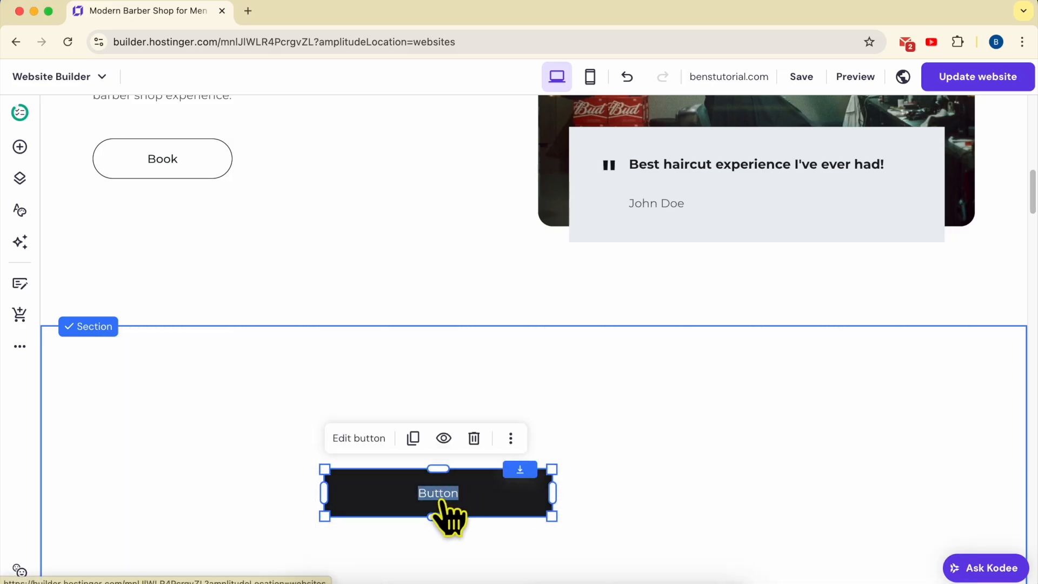
# Set the new button's text to "Call us".
pyautogui.click(371, 440)
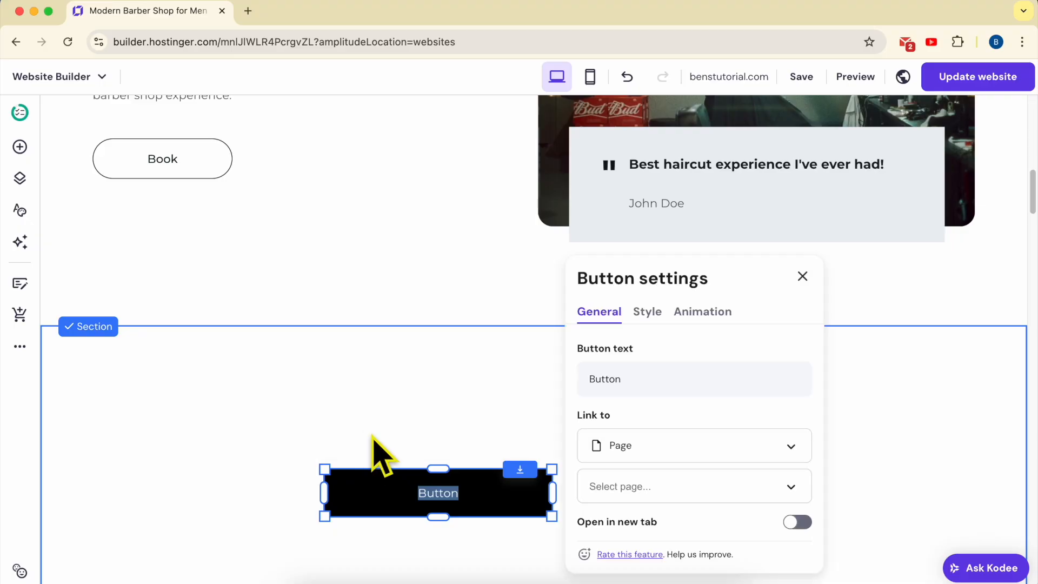
pyautogui.click(638, 379)
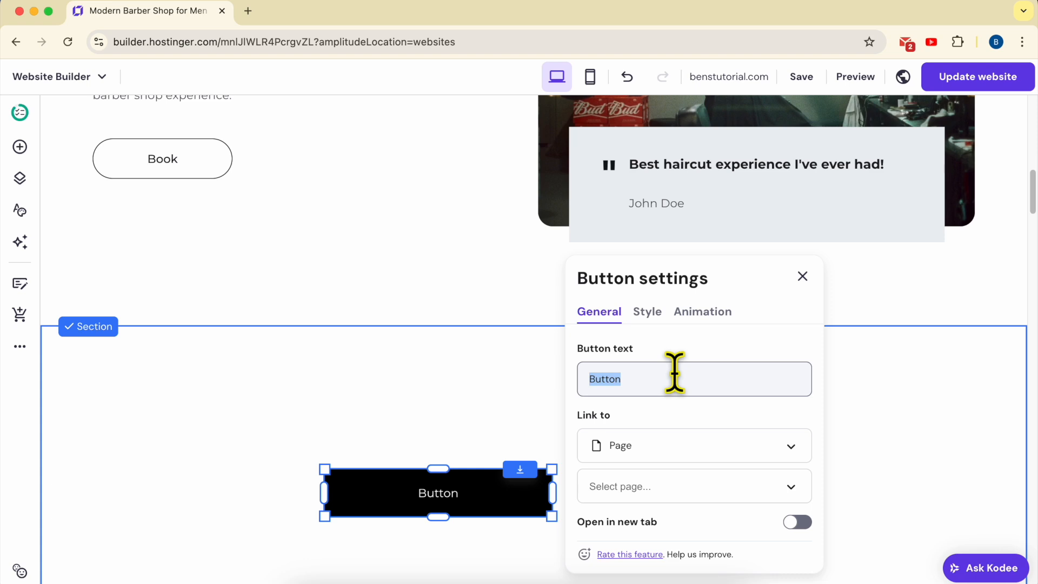
pyautogui.write('Call us')
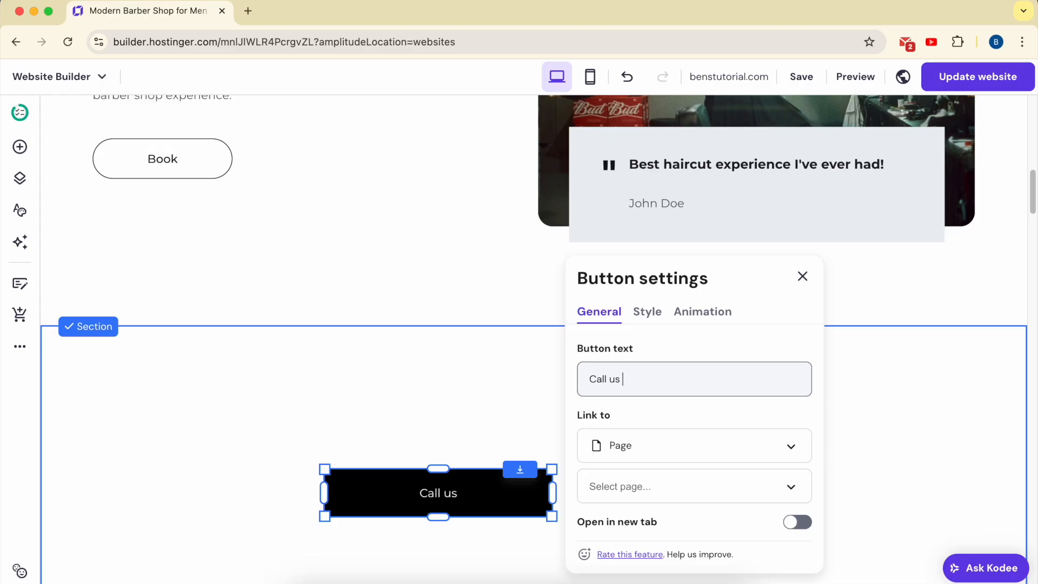
# Link the Call us button to a phone number and enter the business phone number with country code, without spaces or punctuation.
pyautogui.click(658, 444)
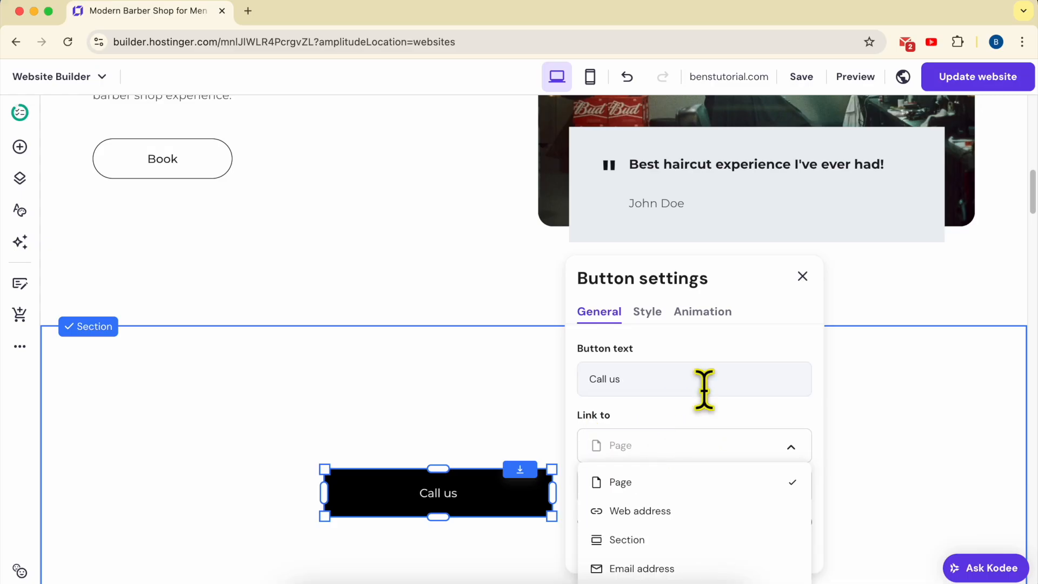
pyautogui.scroll(-3, 700, 400)
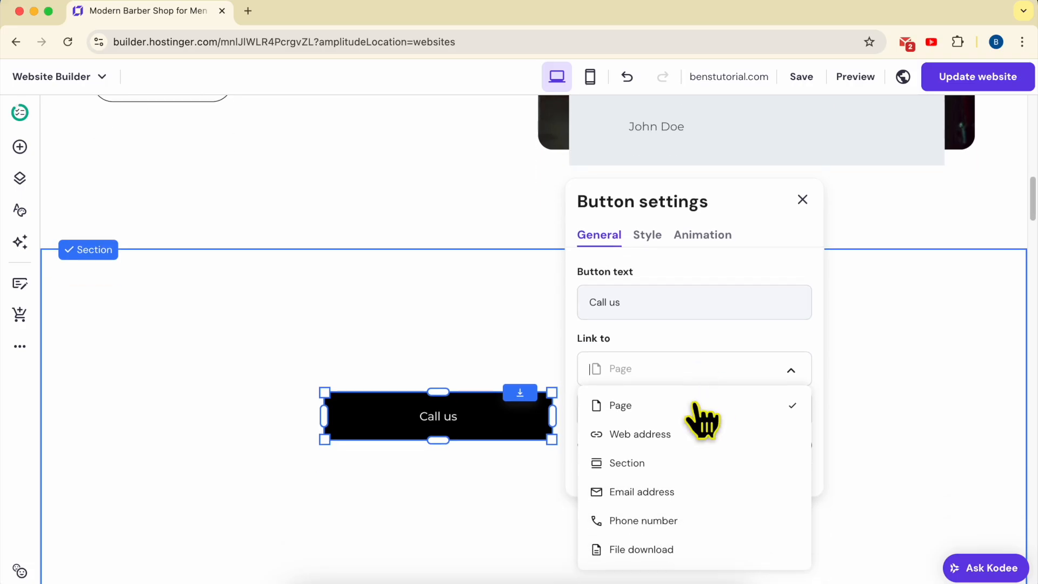
pyautogui.click(693, 522)
pyautogui.click(672, 406)
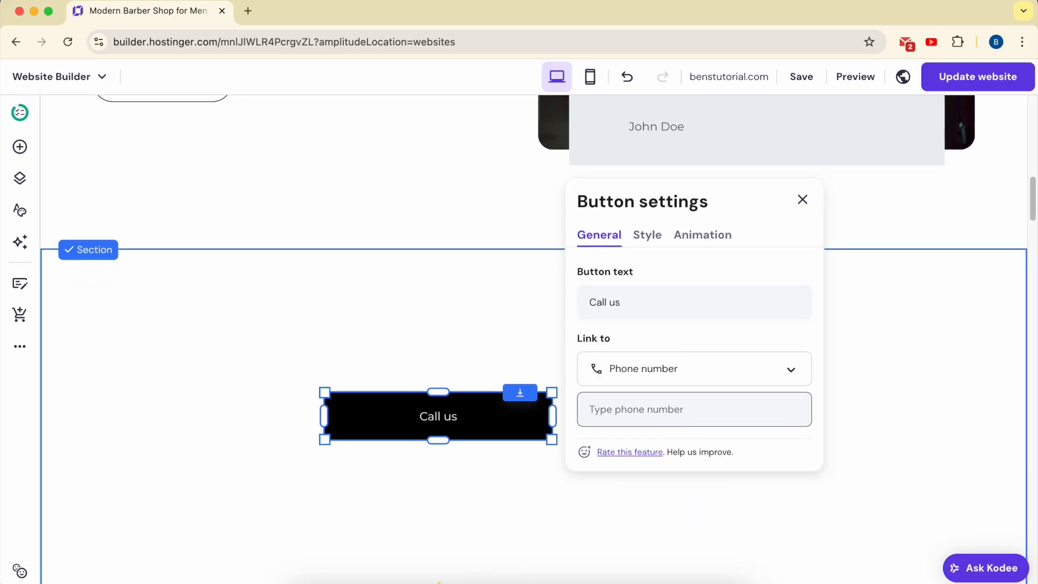
pyautogui.write('+1 (555) 123-4567')
pyautogui.click(600, 409)
pyautogui.press('BackSpace')
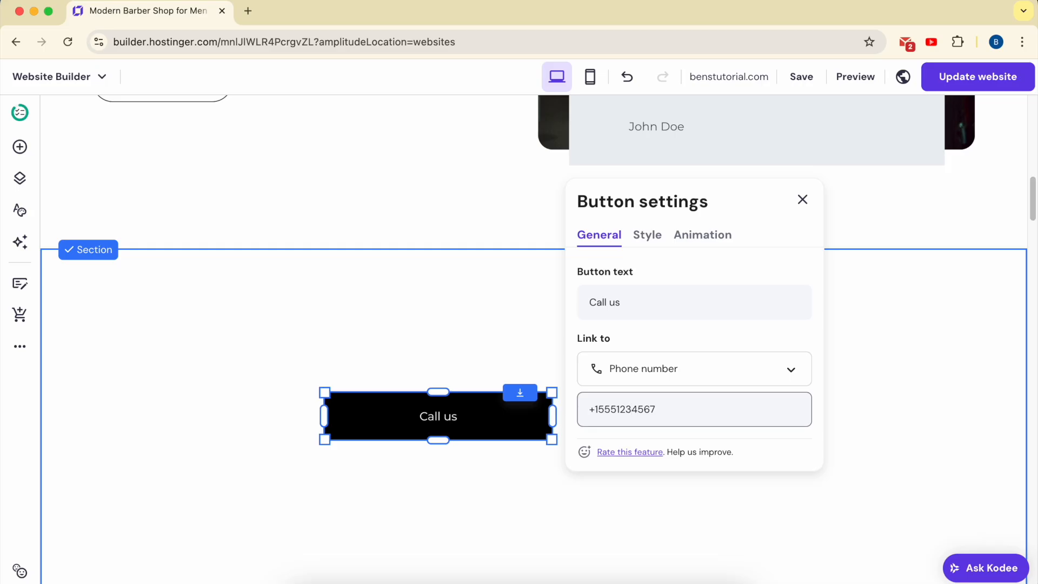
pyautogui.click(790, 466)
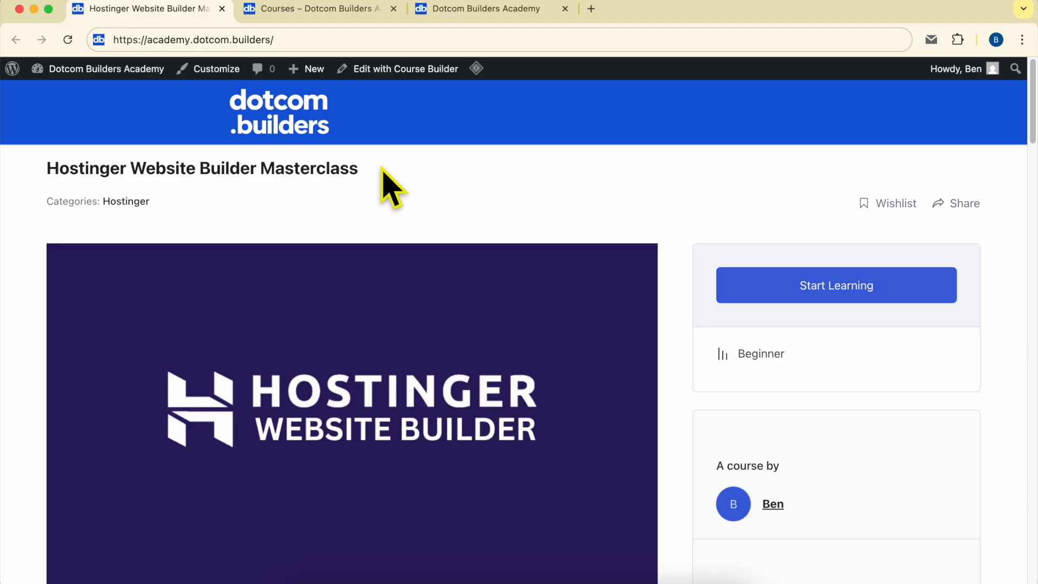
# Examine the course content list of the Hostinger Website Builder Masterclass on the Dotcom Builders Academy site.
pyautogui.scroll(-15, 389, 186)
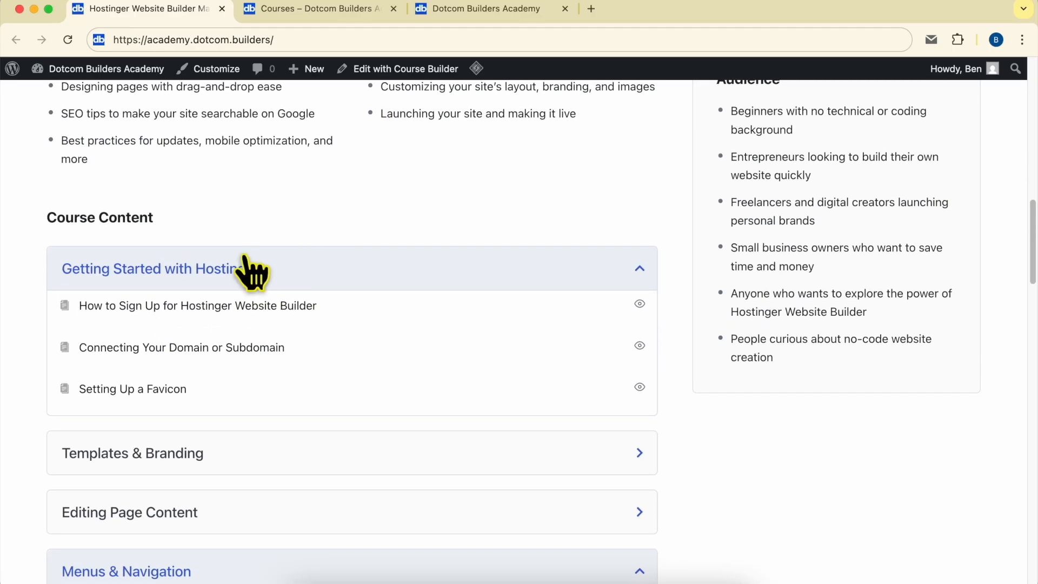
pyautogui.scroll(-1, 259, 287)
pyautogui.scroll(-4, 115, 271)
pyautogui.scroll(-2, 139, 306)
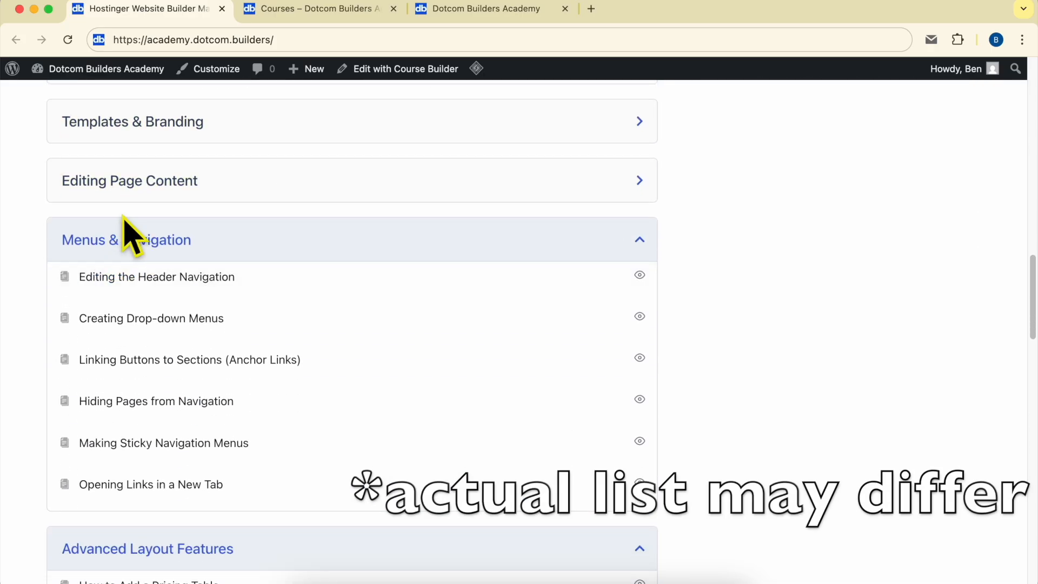
pyautogui.click(185, 190)
pyautogui.scroll(-4, 200, 352)
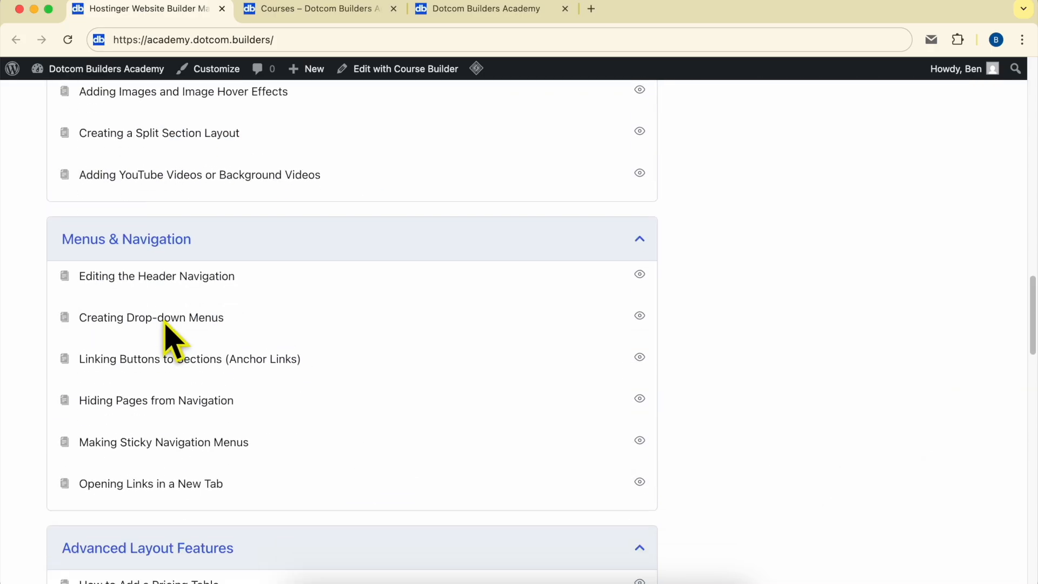
pyautogui.scroll(-1, 215, 227)
pyautogui.scroll(-7, 234, 224)
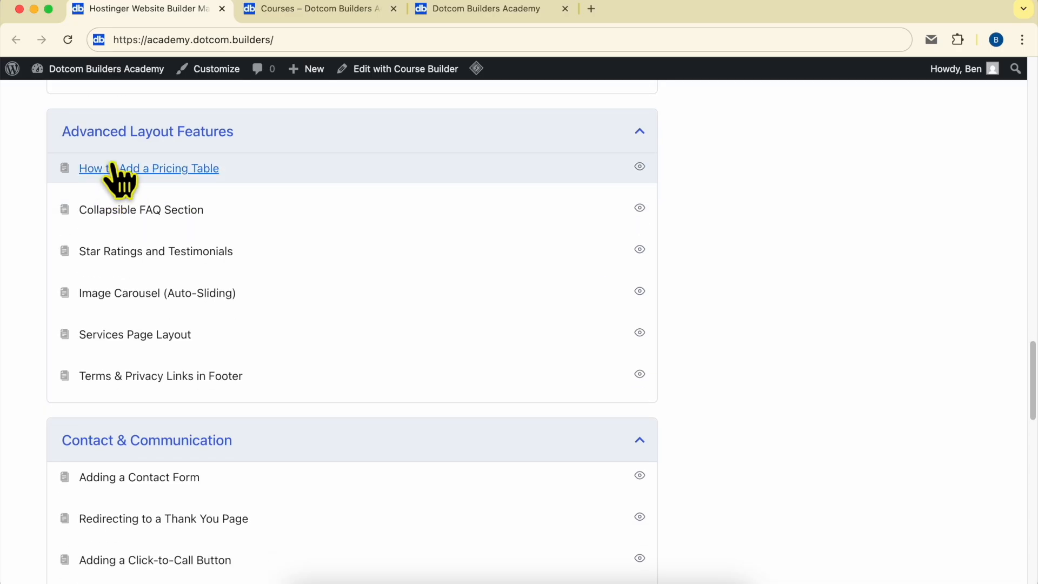
pyautogui.scroll(-6, 233, 189)
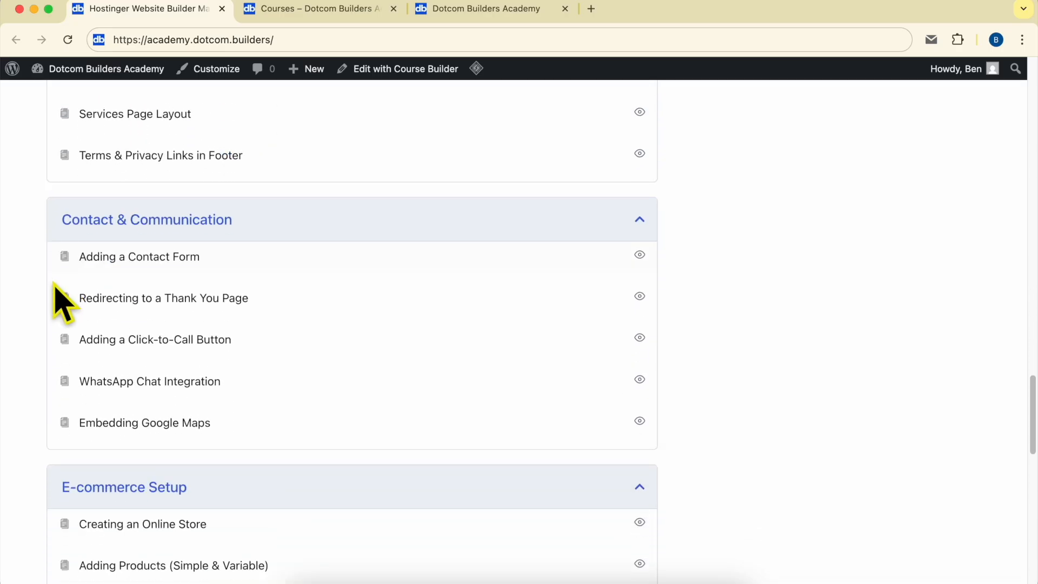
pyautogui.scroll(-4, 278, 241)
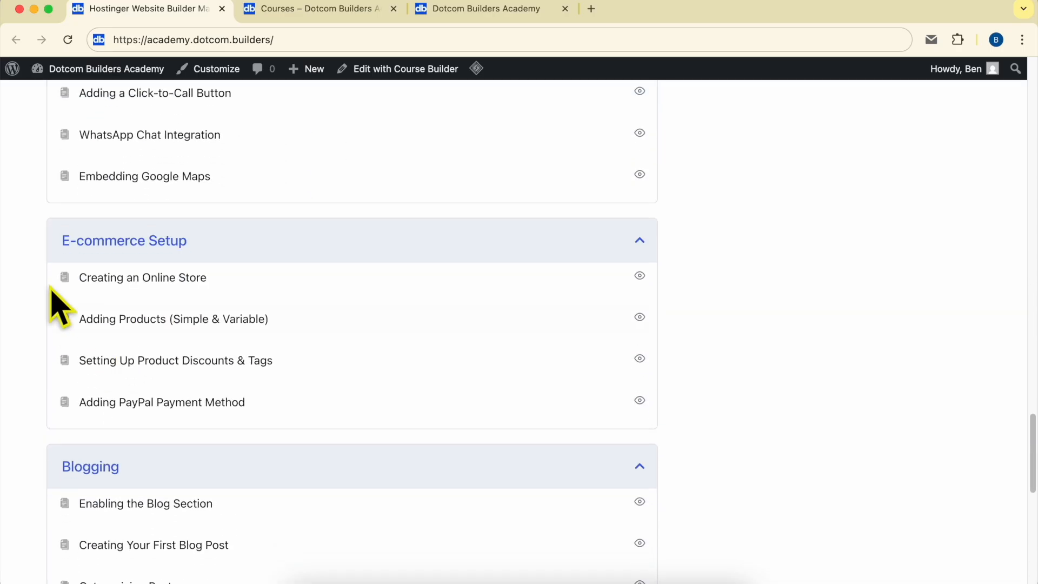
pyautogui.scroll(-9, 319, 265)
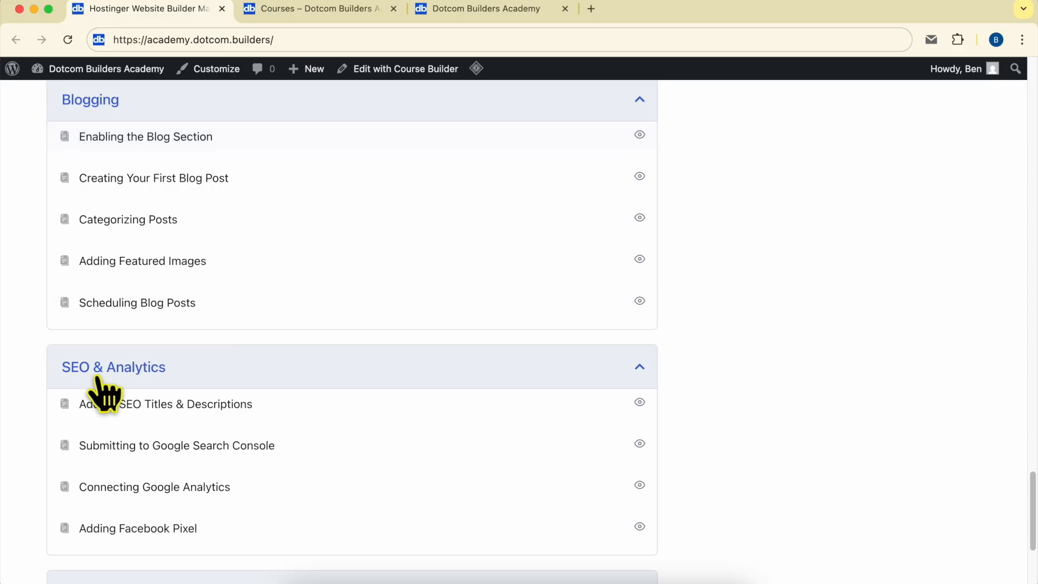
pyautogui.scroll(-1, 124, 389)
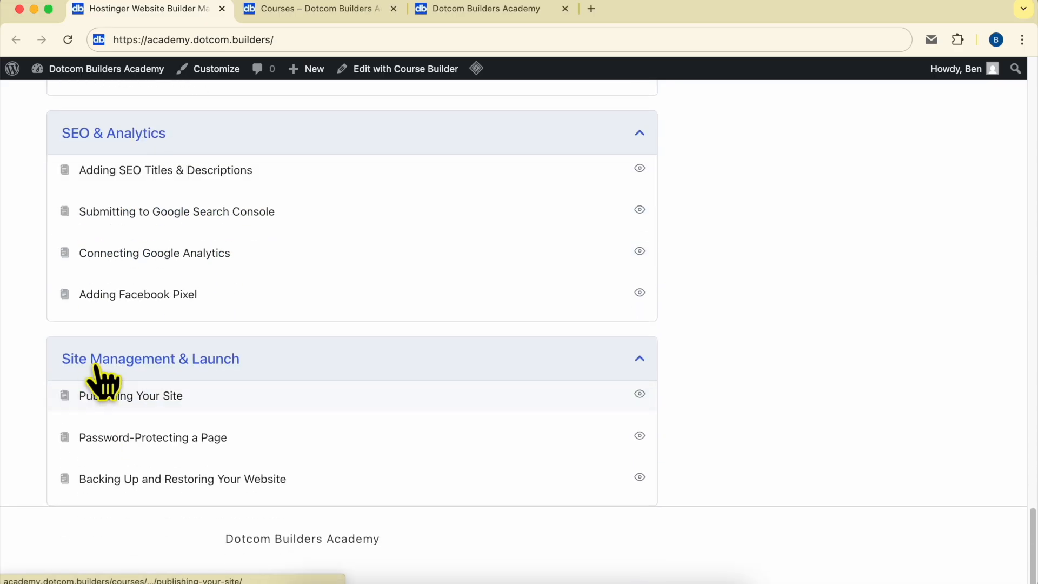
pyautogui.scroll(20, 379, 385)
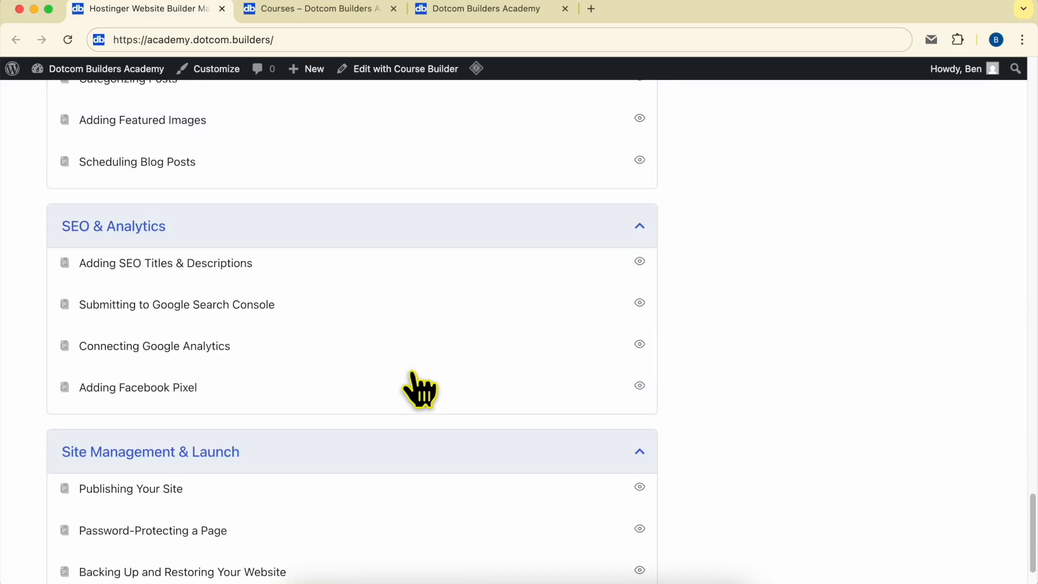
pyautogui.scroll(10, 422, 392)
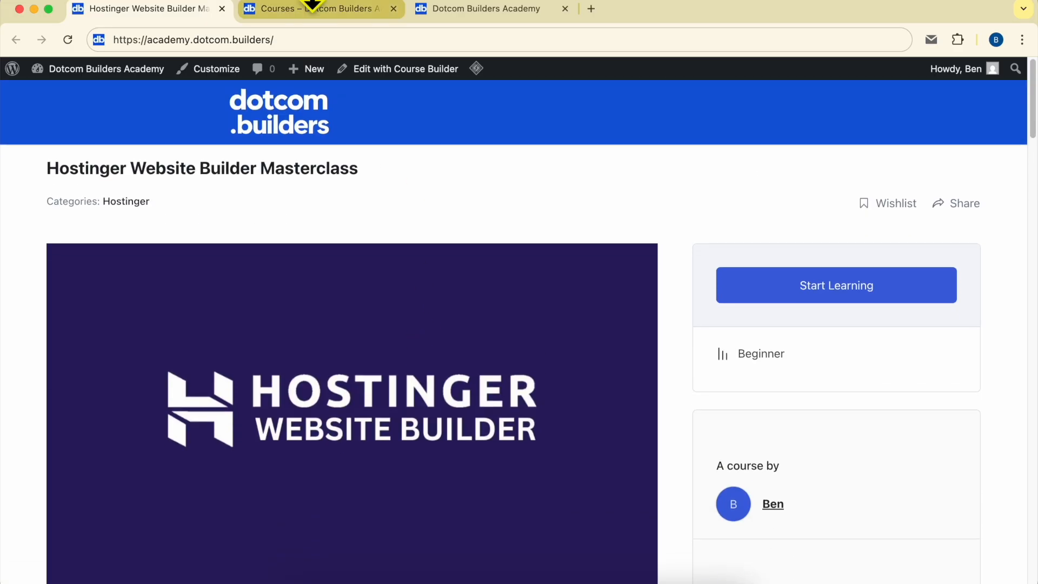
# Review the academy's course catalogue and the page about joining the academy.
pyautogui.click(307, 8)
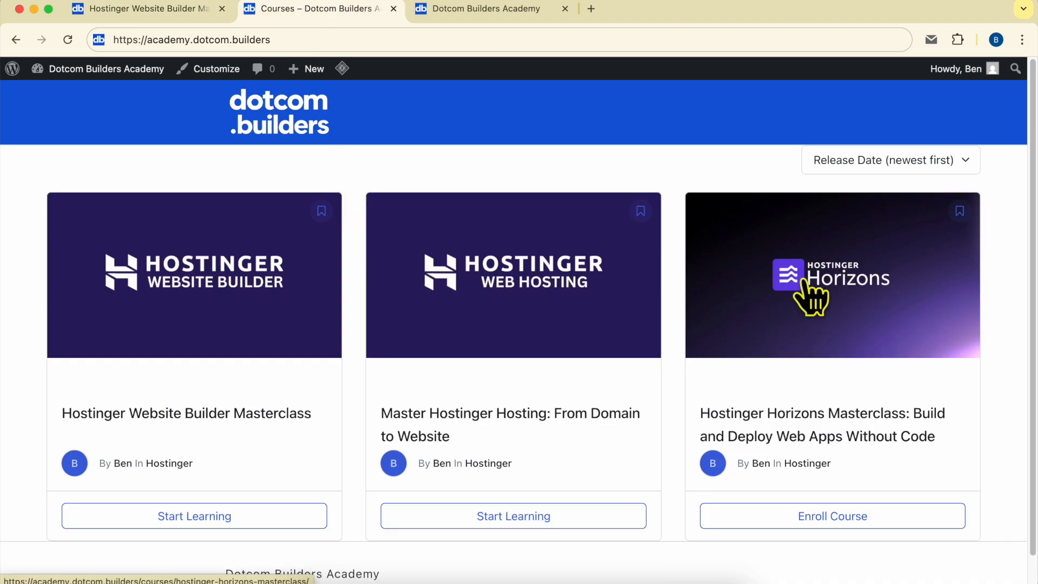
pyautogui.click(471, 8)
pyautogui.moveTo(132, 39); pyautogui.dragTo(400, 32)
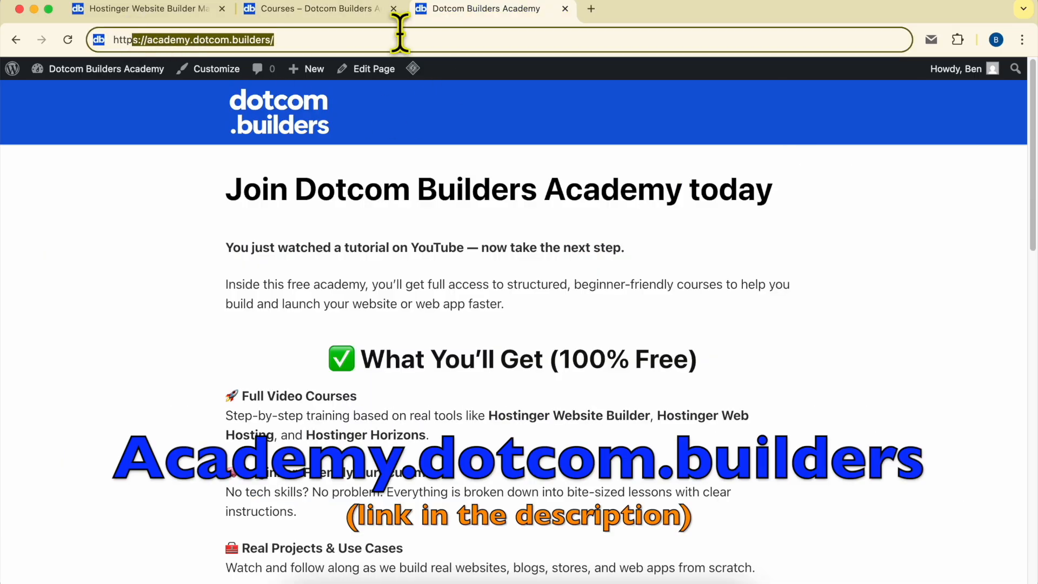
pyautogui.scroll(-20, 605, 281)
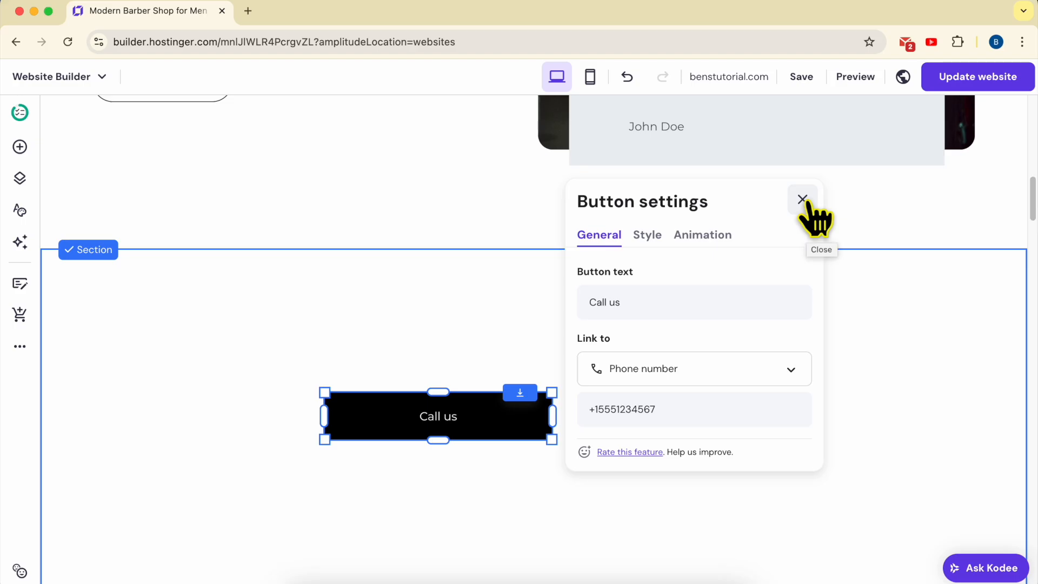
# Close the Call us button's settings in the website builder and publish the website update.
pyautogui.click(802, 199)
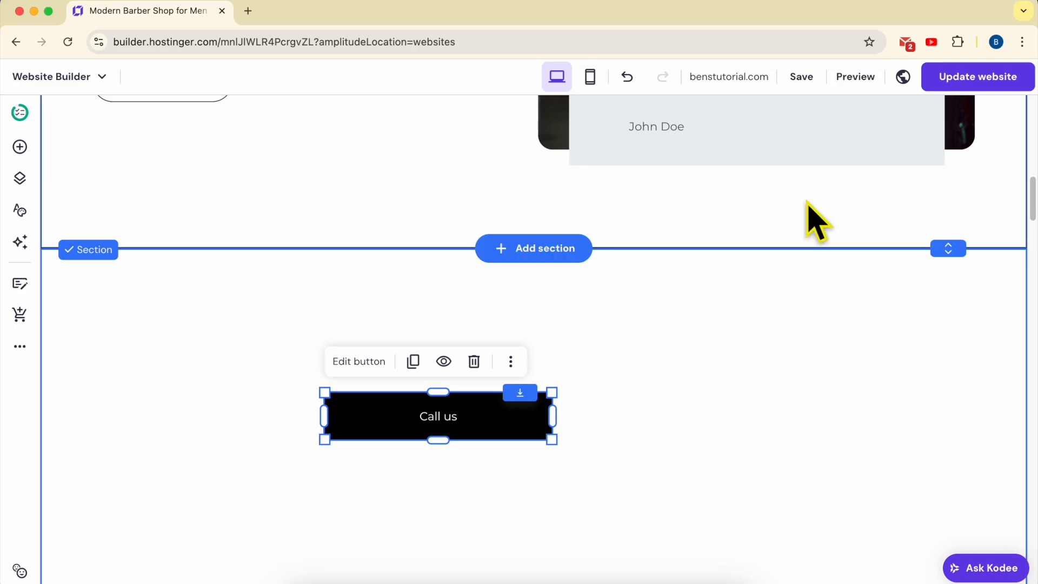
pyautogui.click(1000, 79)
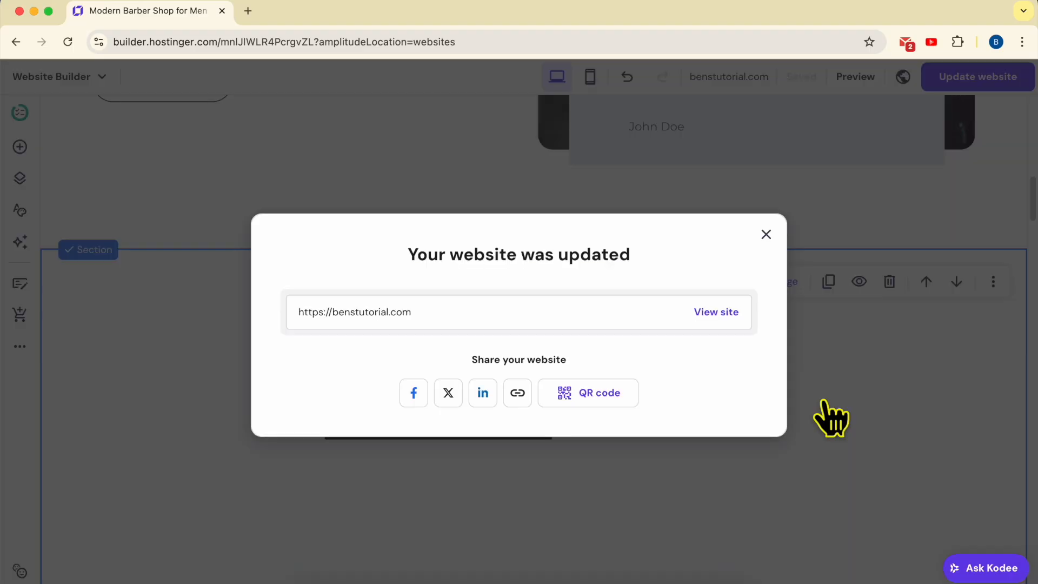
# View the published benstutorial.com site and test its Call us button, declining to open FaceTime.
pyautogui.click(717, 310)
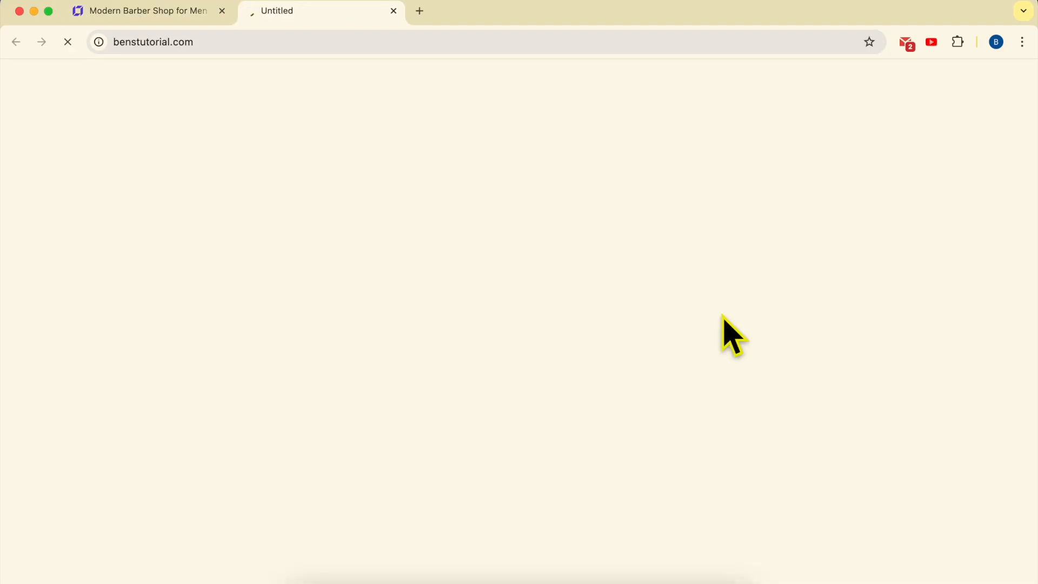
pyautogui.scroll(-15, 725, 331)
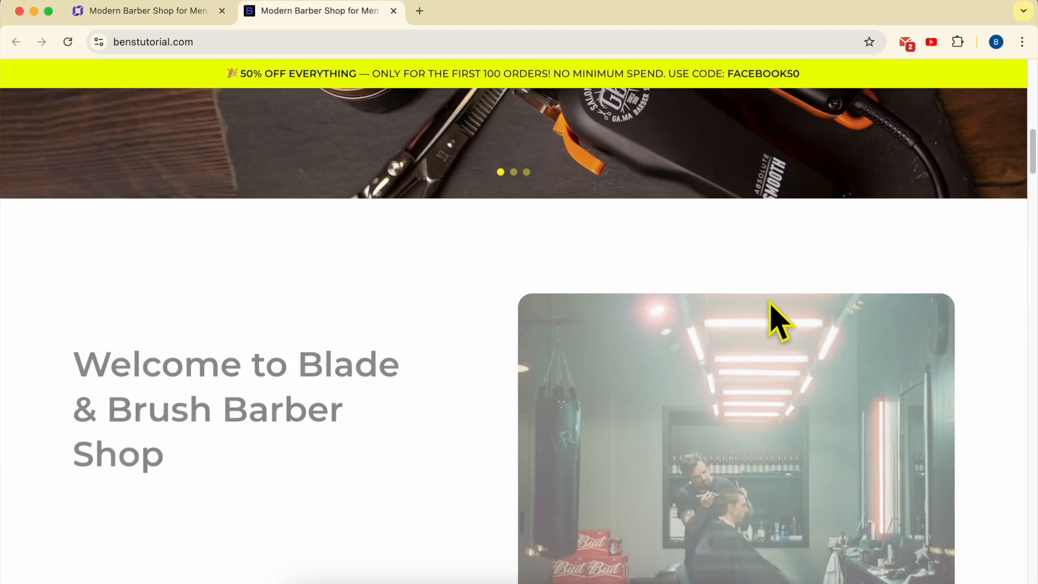
pyautogui.scroll(-8, 770, 317)
pyautogui.scroll(6, 769, 318)
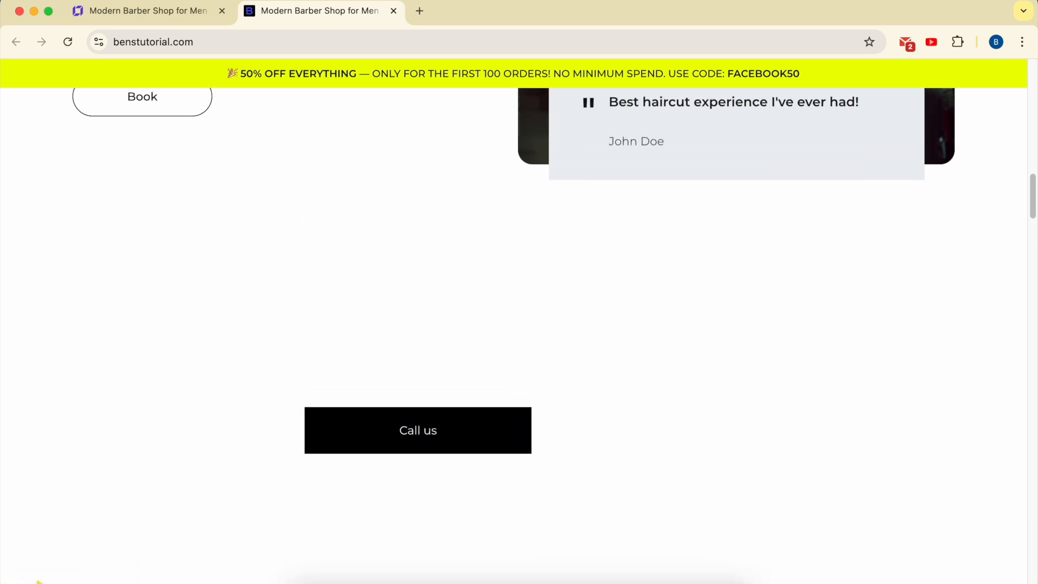
pyautogui.click(453, 432)
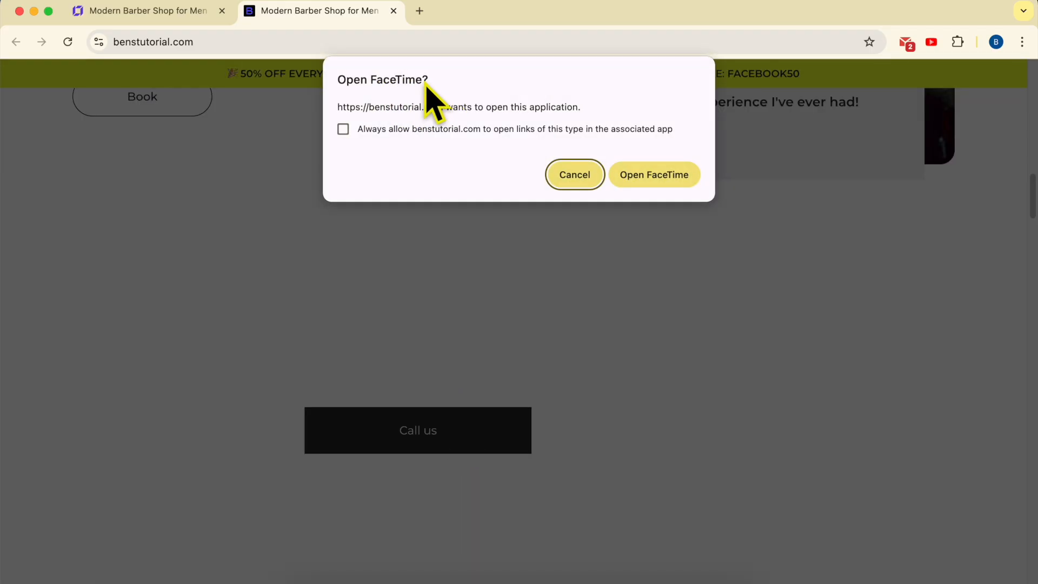
pyautogui.click(562, 179)
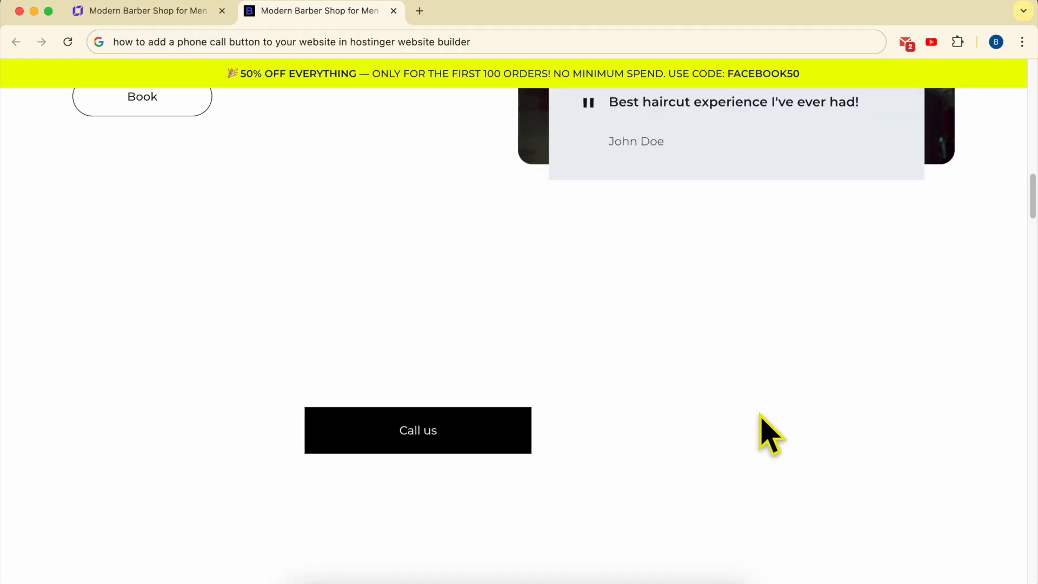